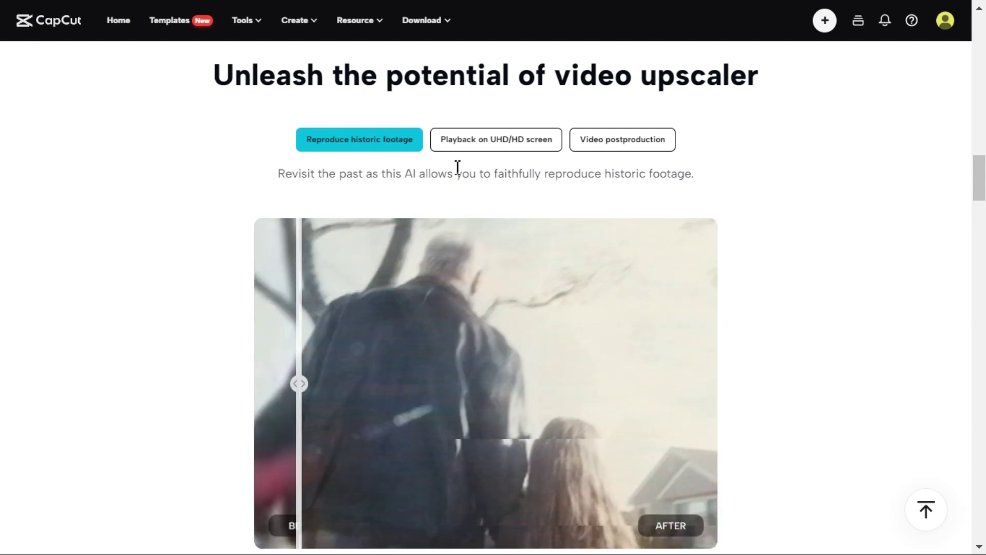
Browse the upscaler examples, sign up for CapCut, and open the Magic tools Upscale card
left_click(481, 149)
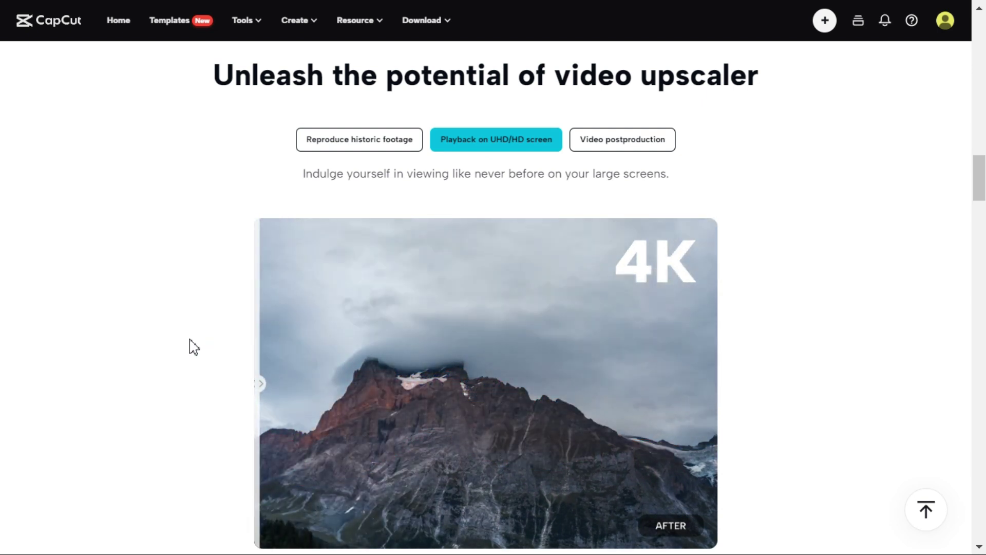
left_click(616, 147)
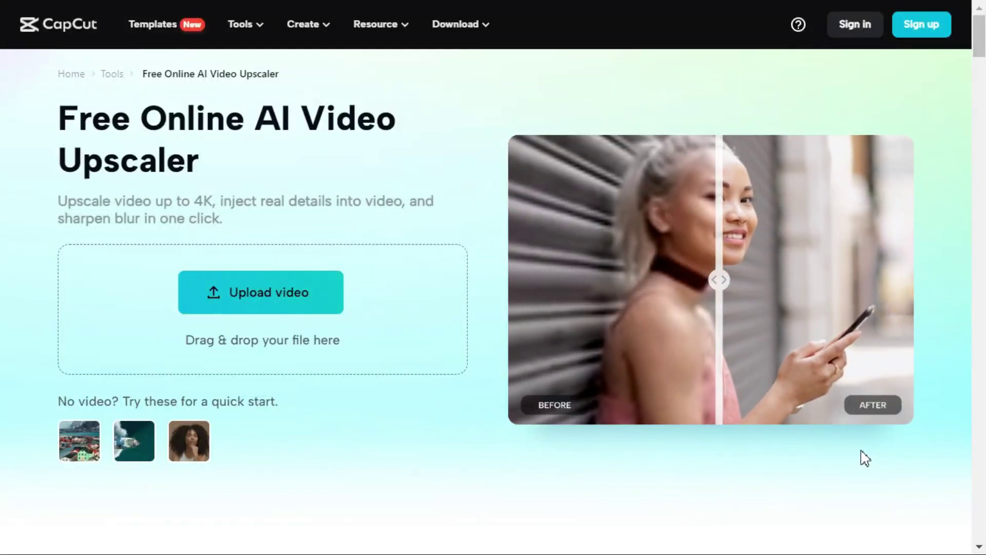
left_click(916, 34)
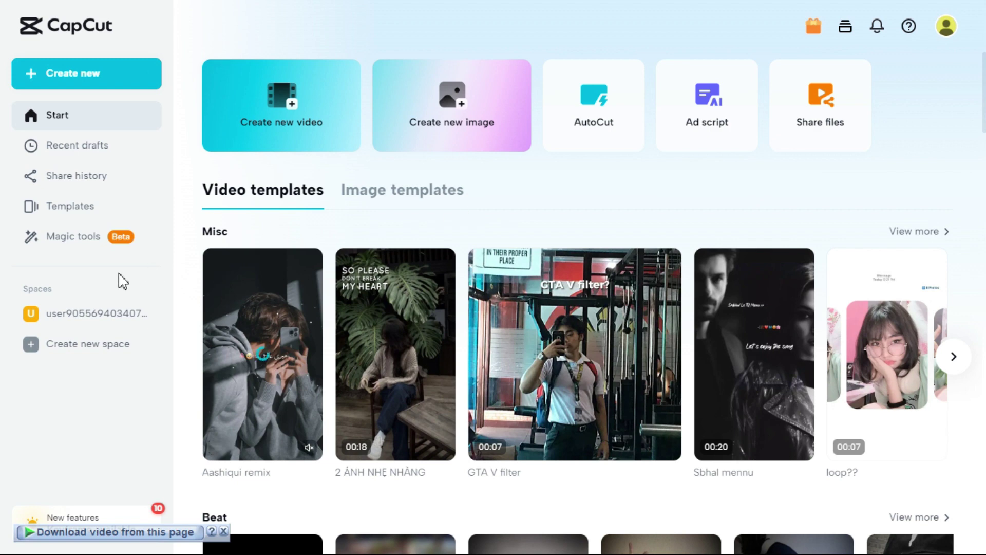
left_click(72, 237)
mouse_move(292, 362)
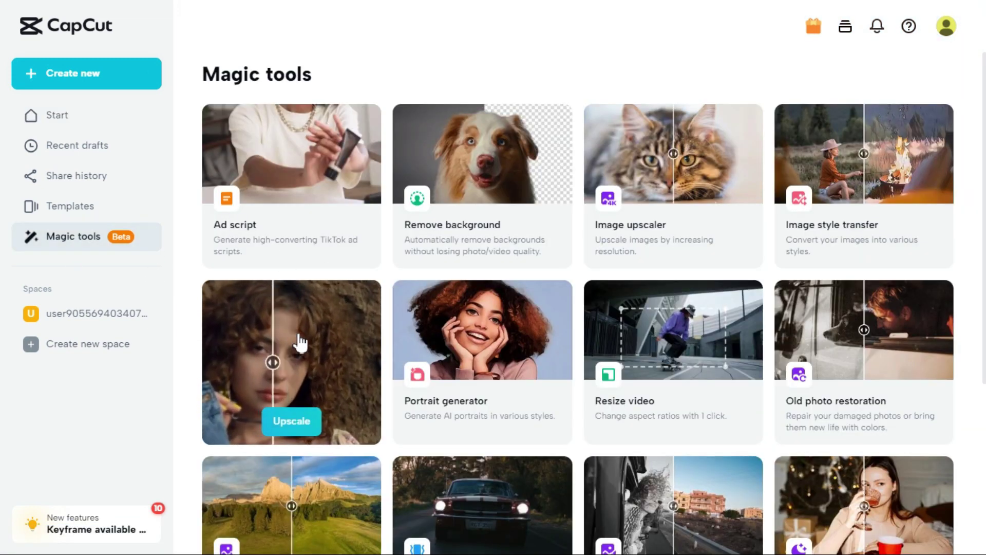
left_click(300, 319)
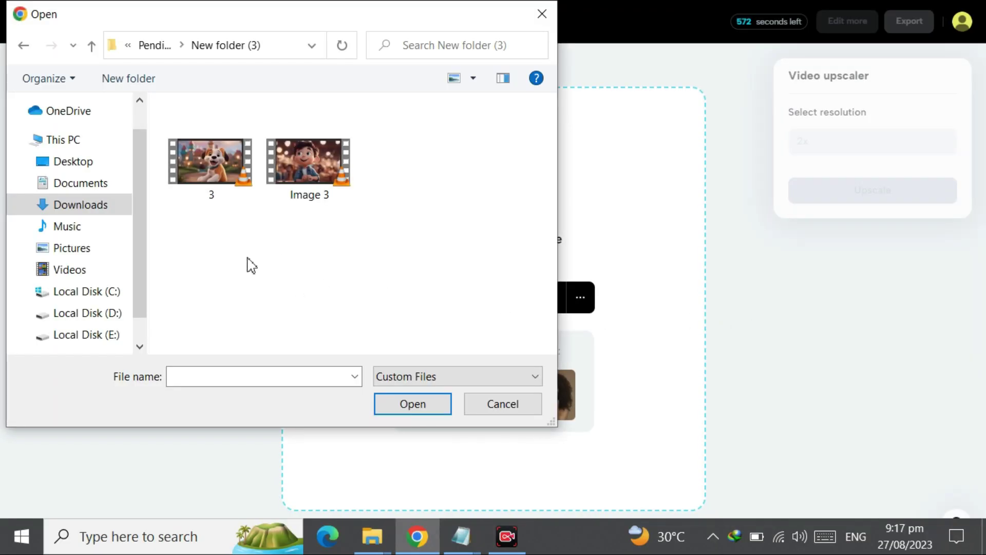
Upload the puppy video '3' (896 × 512, 4 seconds) and preview the original
double_click(193, 165)
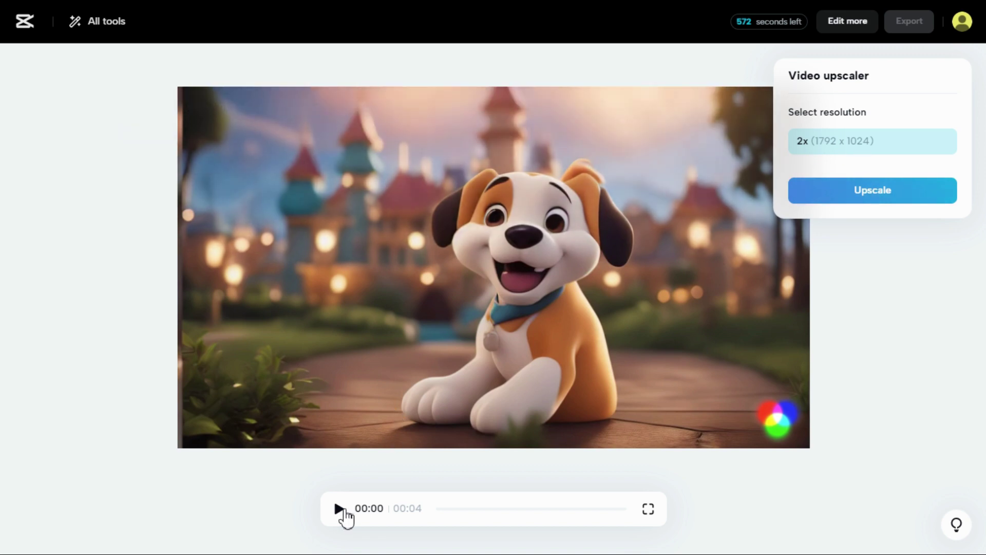
left_click(339, 508)
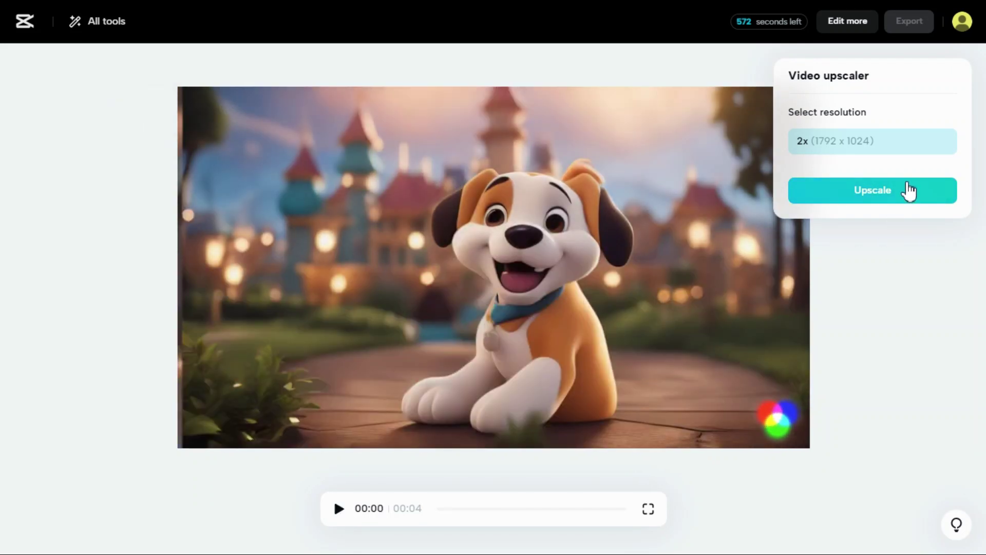
Upscale the puppy clip to 2x (1792 × 1024) and play the result
left_click(908, 199)
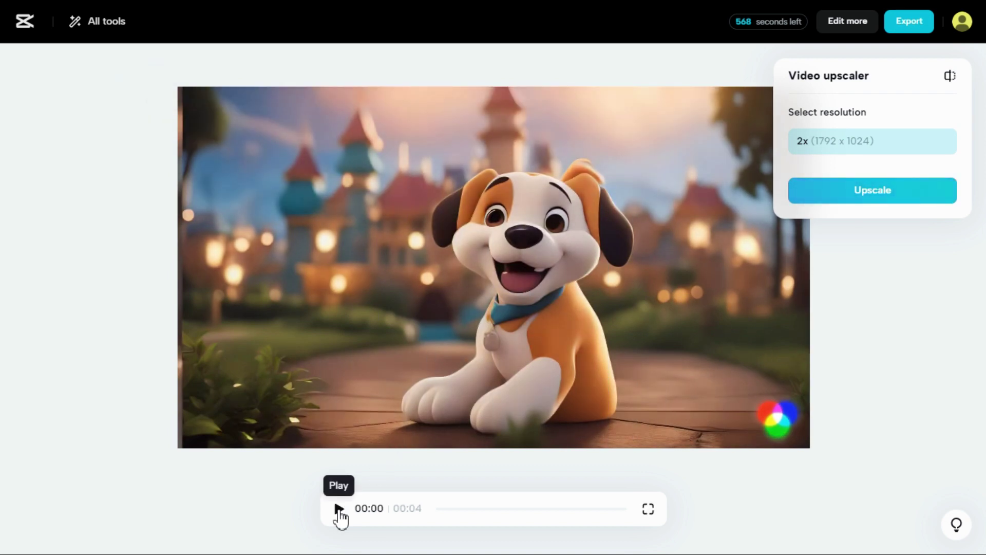
left_click(338, 509)
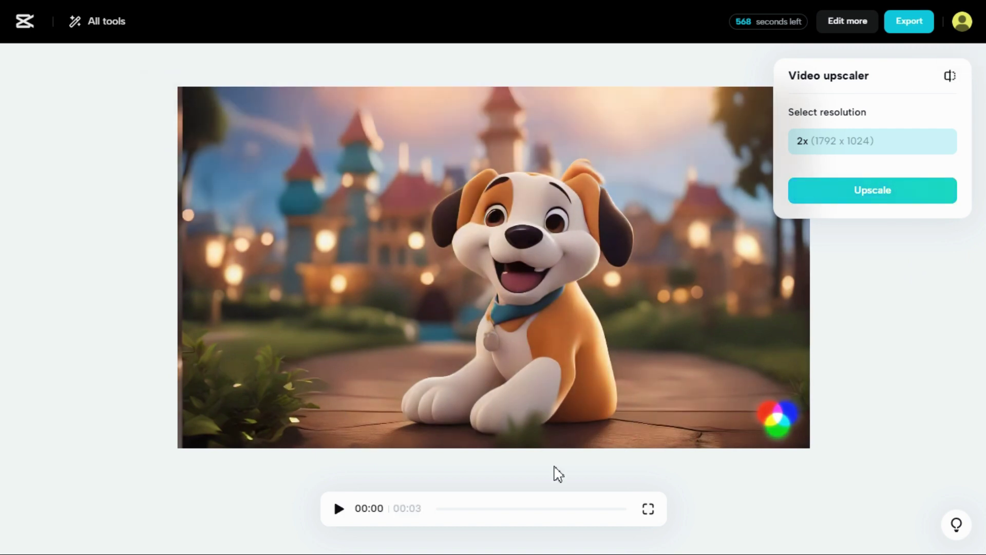
Export the upscaled puppy video and download it as UpscaleVideo_4 mp4, then open All tools
left_click(914, 23)
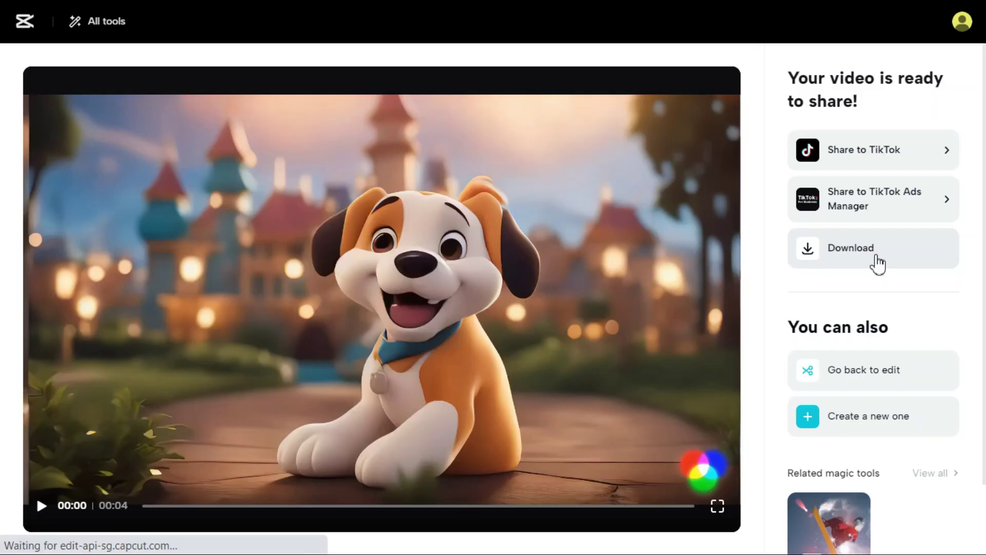
left_click(877, 263)
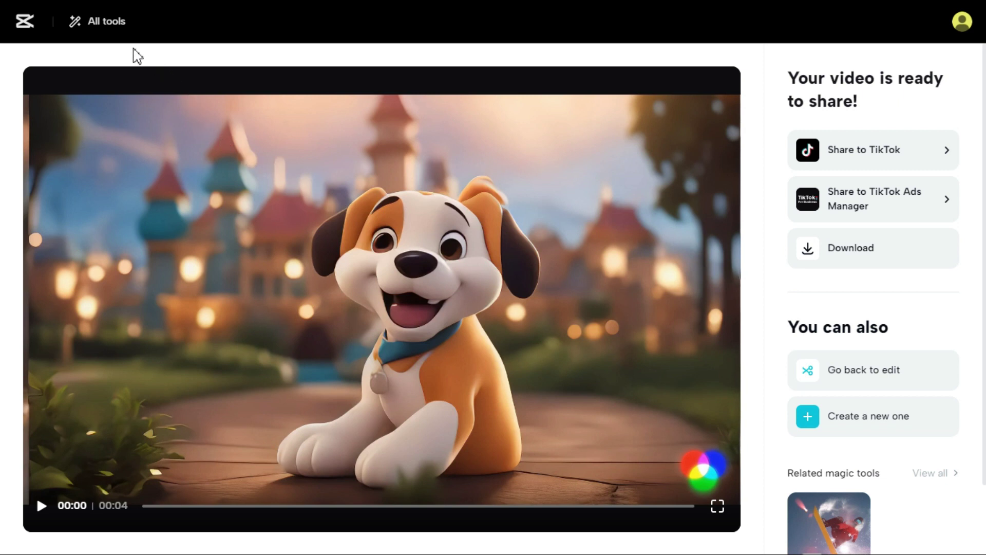
left_click(93, 26)
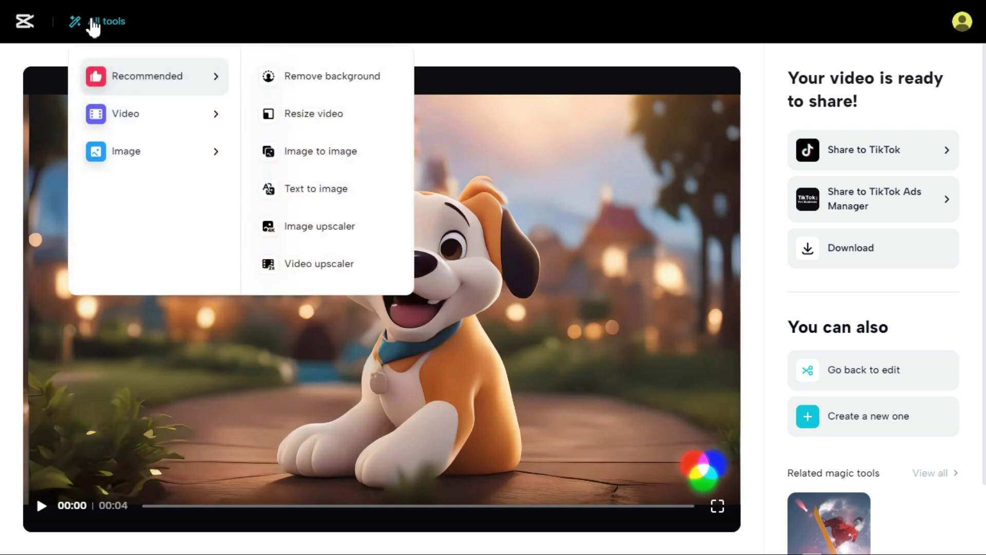
Start a new Video upscaler session, upload 'Image 3' (8-second boy cartoon), and preview it
left_click(326, 267)
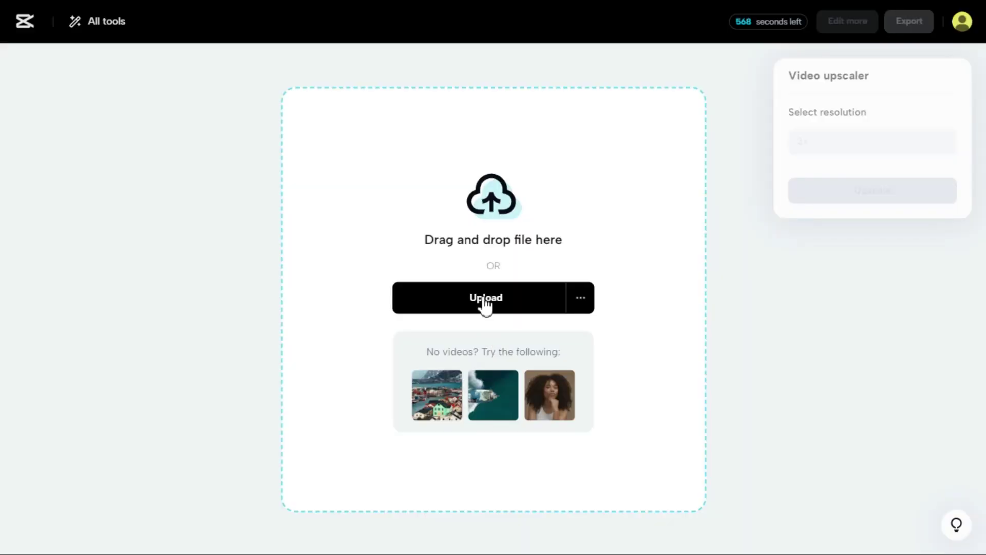
left_click(482, 298)
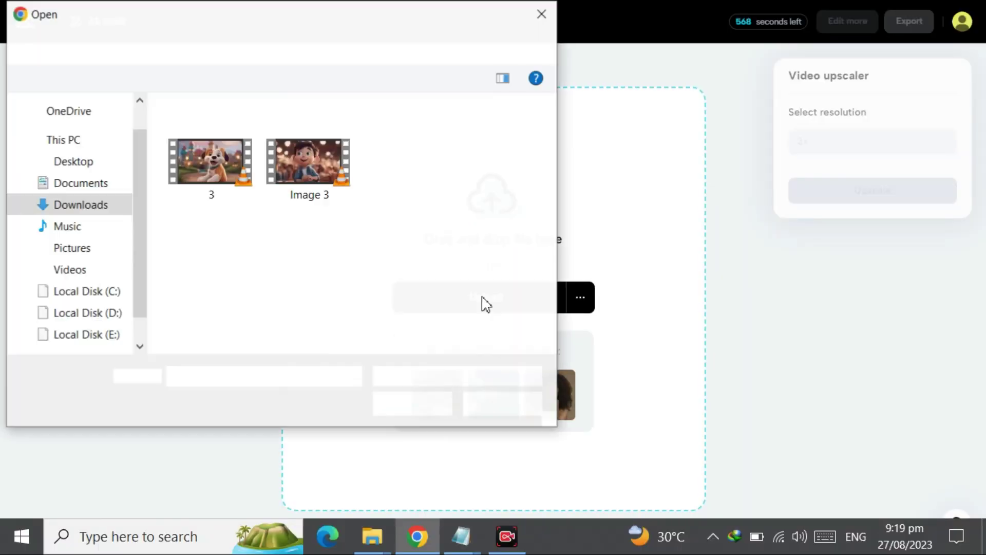
double_click(300, 169)
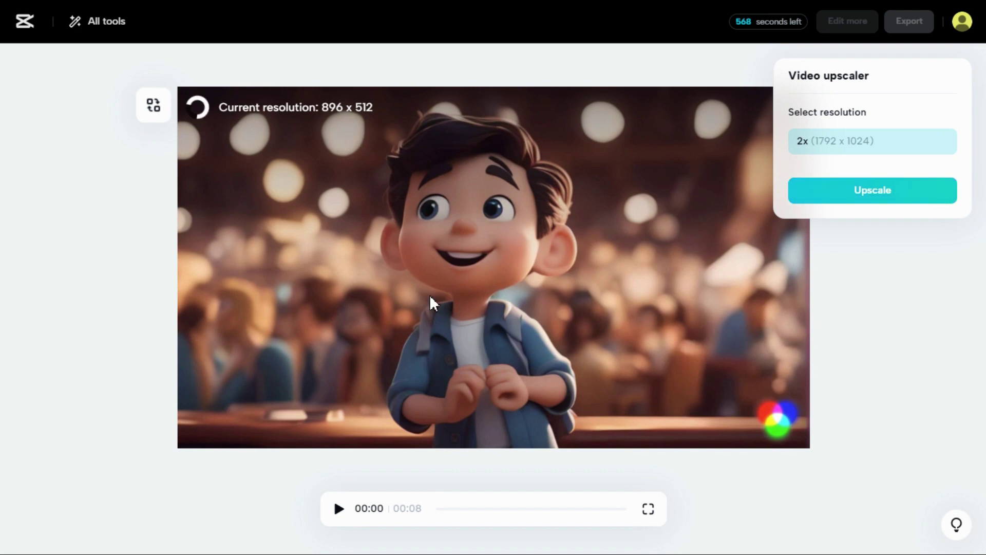
mouse_move(493, 308)
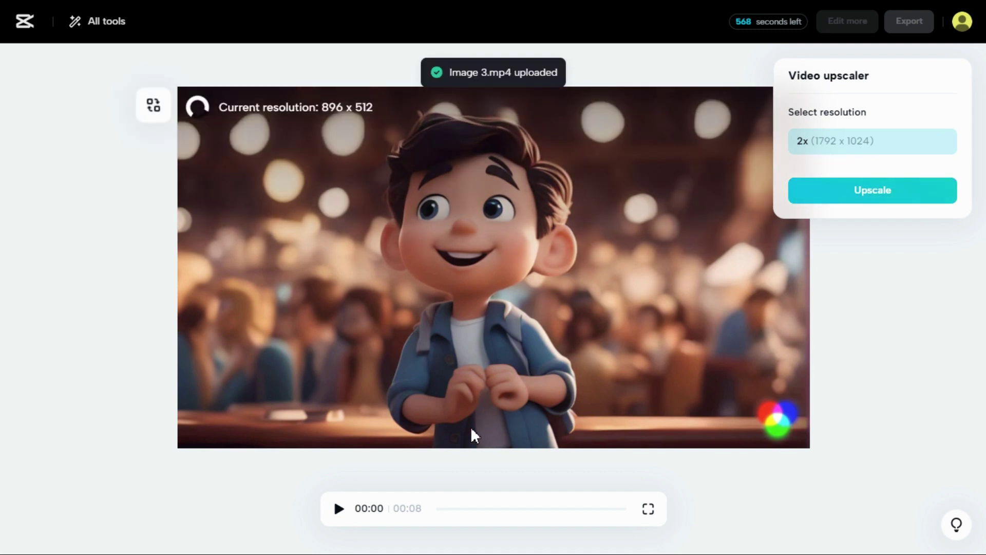
left_click(339, 510)
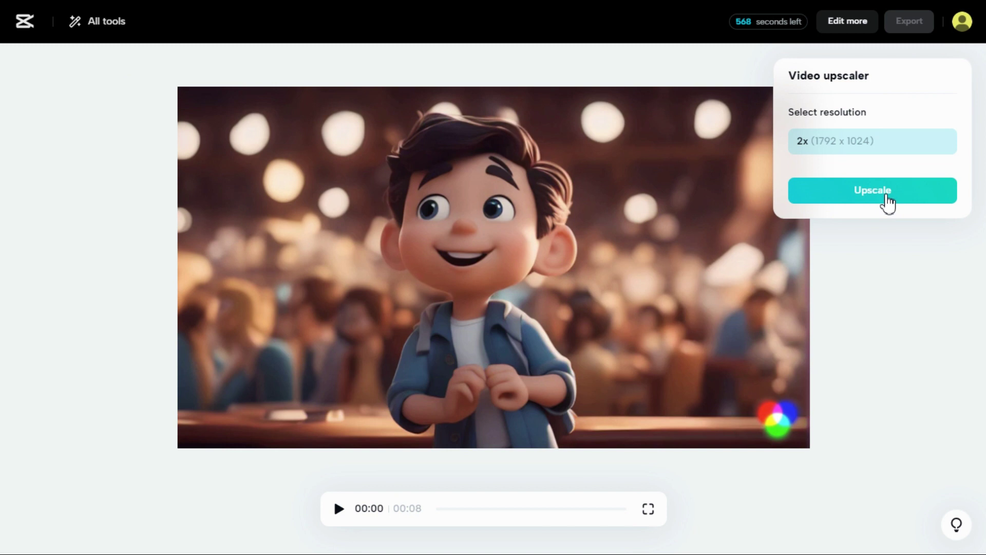
Upscale the boy clip to 2x (1792 × 1024), play it, pause at four seconds, and rewind
left_click(887, 203)
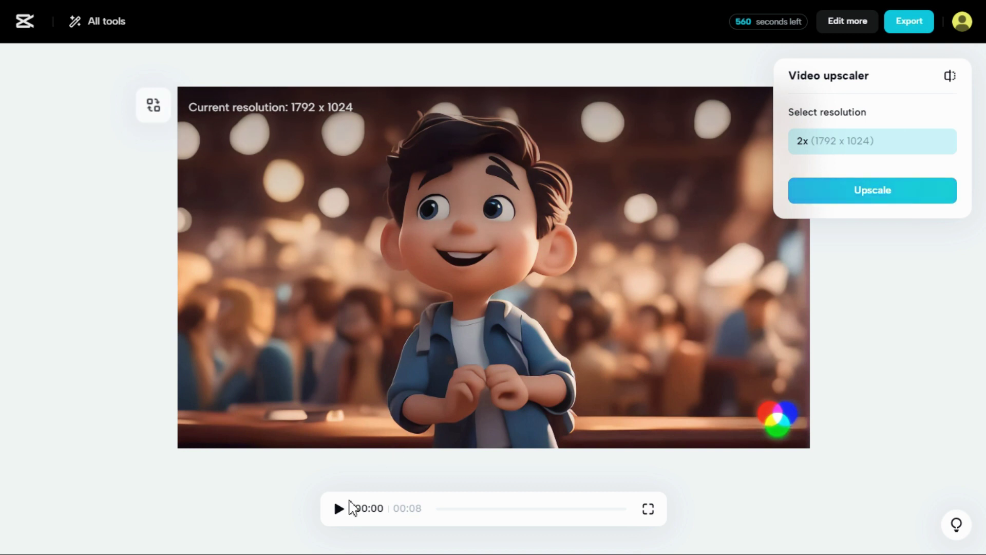
left_click(338, 508)
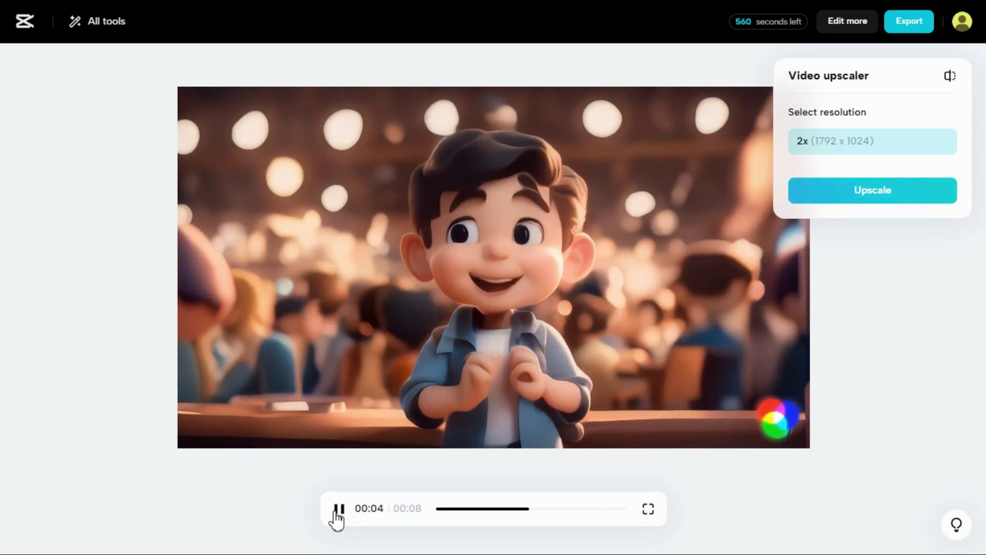
left_click(337, 509)
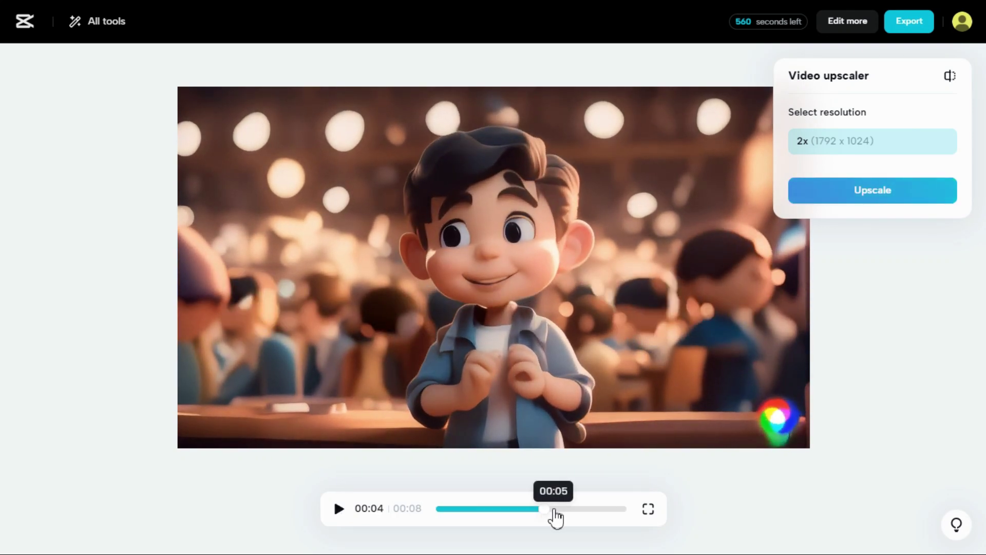
left_click_drag(543, 510, 407, 516)
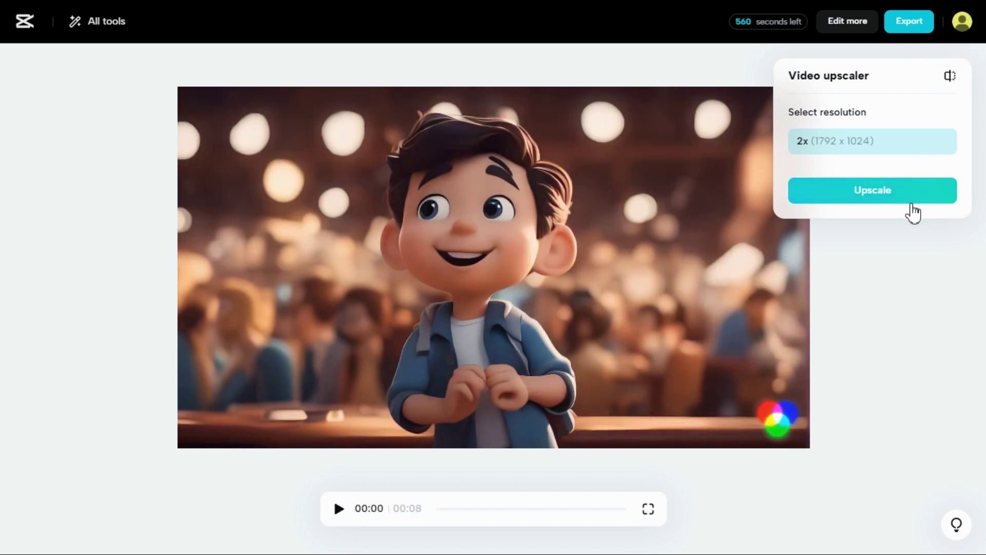
Export the 2x-upscaled boy video from the top bar
left_click(904, 25)
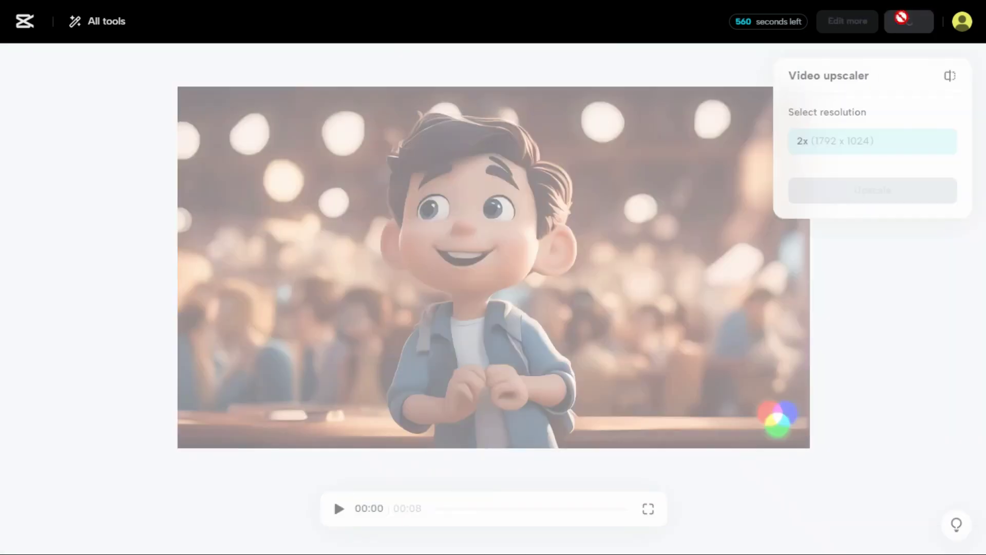